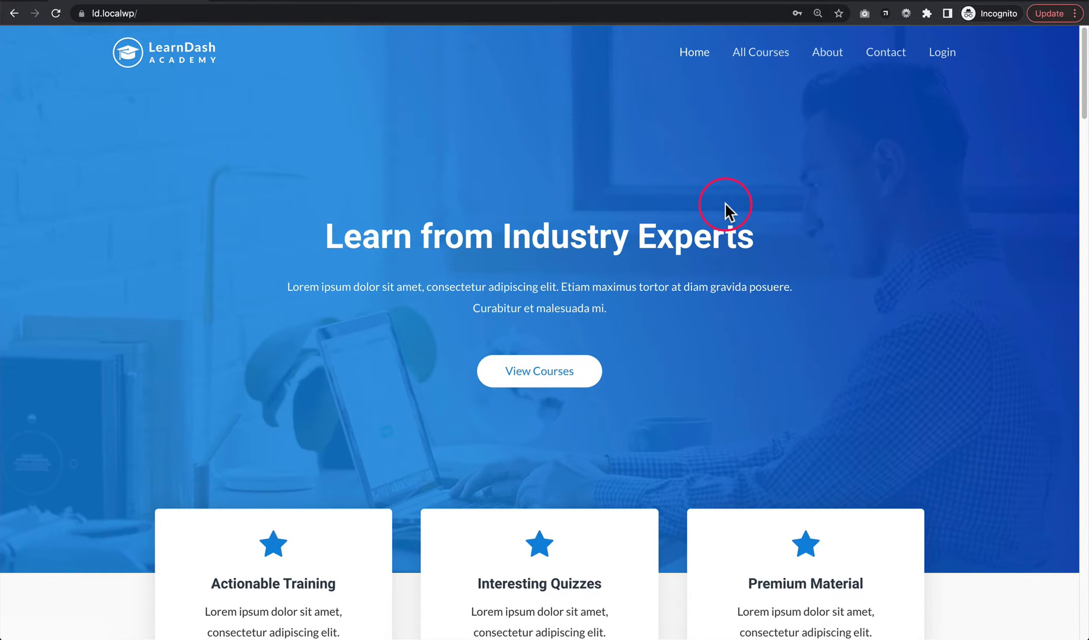
Log in on the front end with the test subscriber's username and password, then log out
{"action": "left_click", "coordinate": [944, 57]}
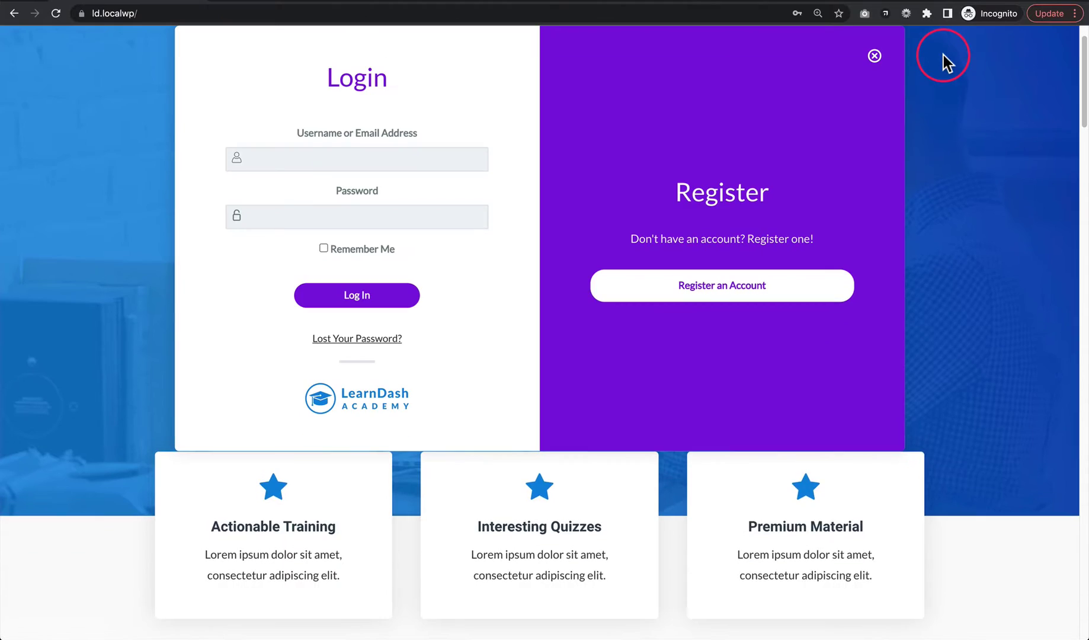
{"action": "left_click", "coordinate": [382, 155]}
{"action": "type", "text": "sub"}
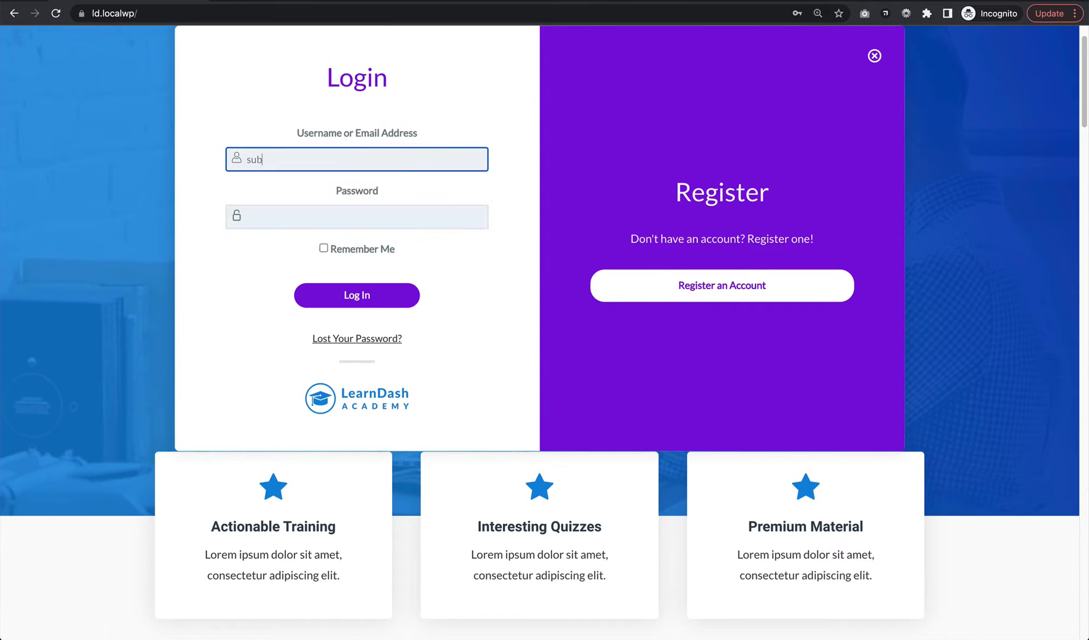
{"action": "type", "text": "scriber"}
{"action": "key", "text": "Tab"}
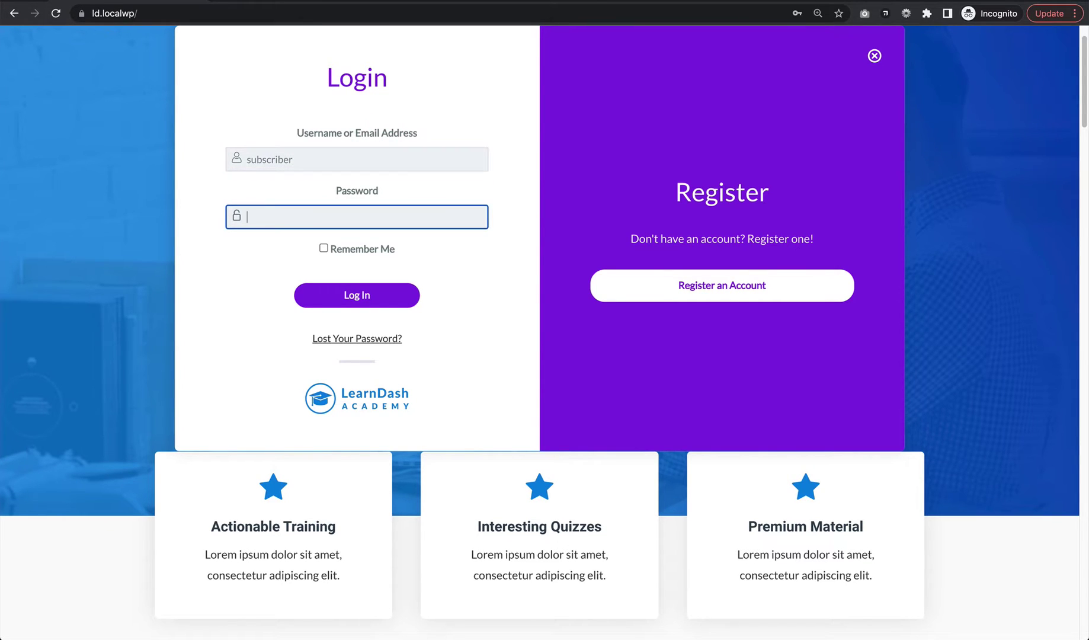
{"action": "type", "text": "subs"}
{"action": "key", "text": "Return"}
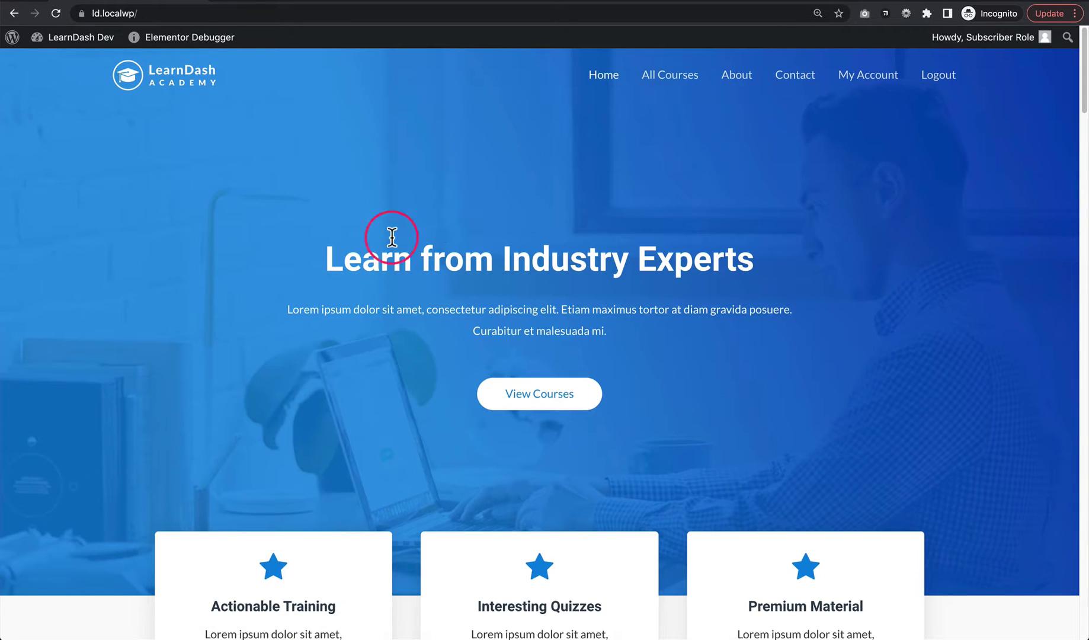
{"action": "left_click", "coordinate": [937, 77]}
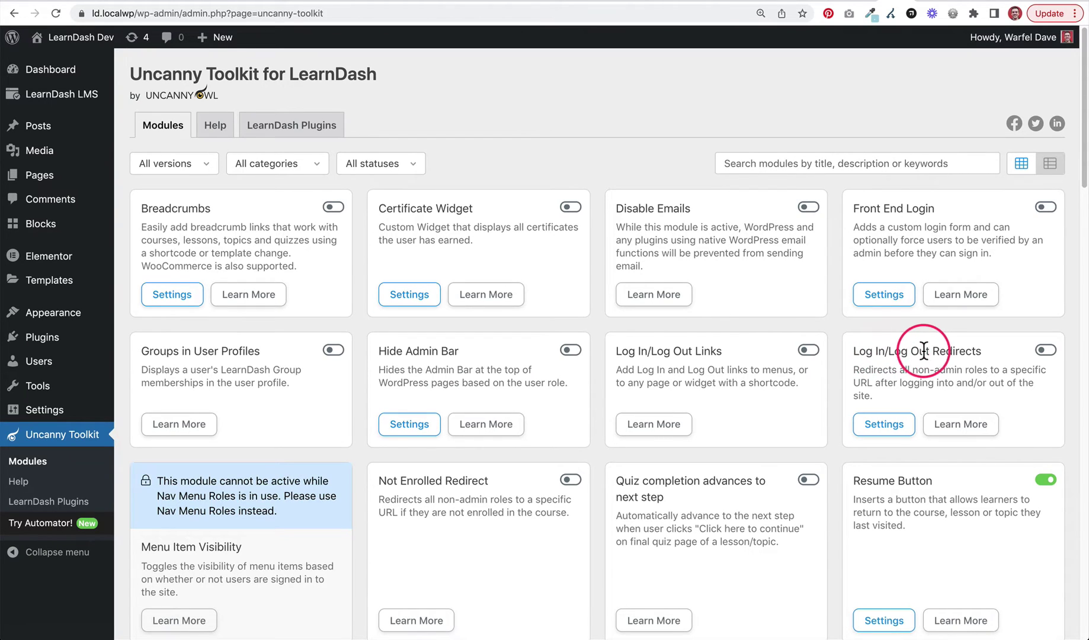
Turn on the Log In/Log Out Redirects module and bring up its settings dialog
{"action": "left_click", "coordinate": [1046, 351]}
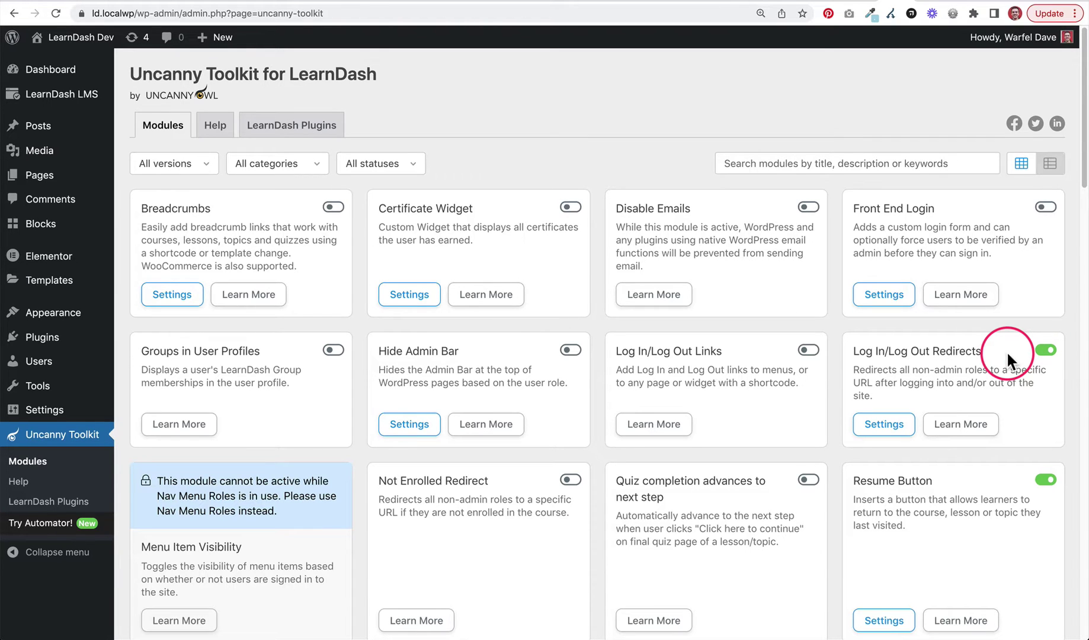
{"action": "left_click", "coordinate": [889, 424]}
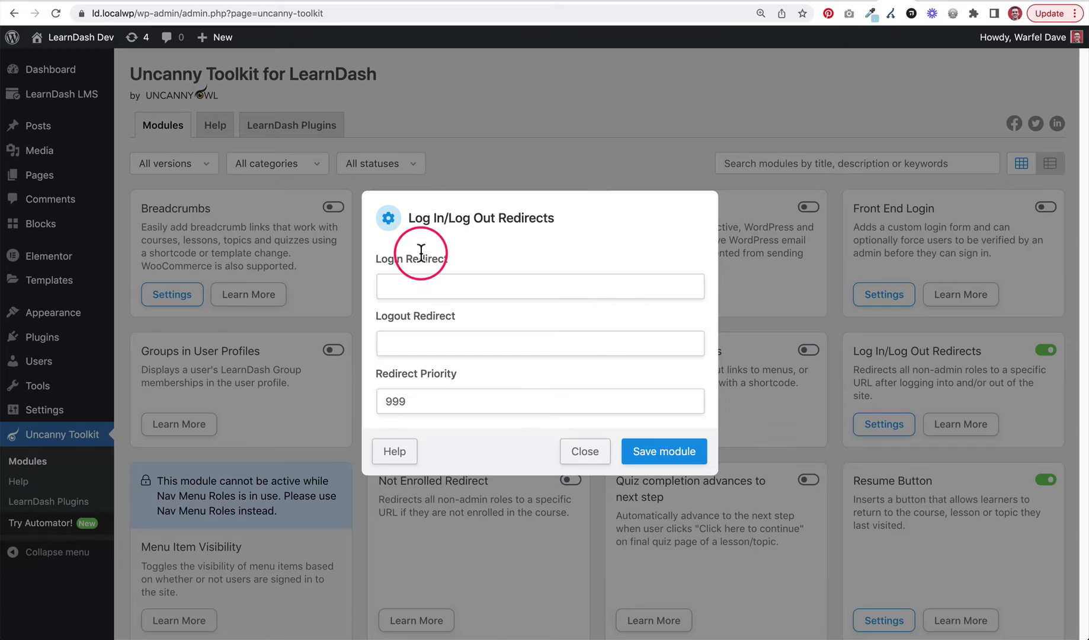
{"action": "left_click", "coordinate": [455, 285]}
{"action": "key", "text": "Down"}
{"action": "key", "text": "Return"}
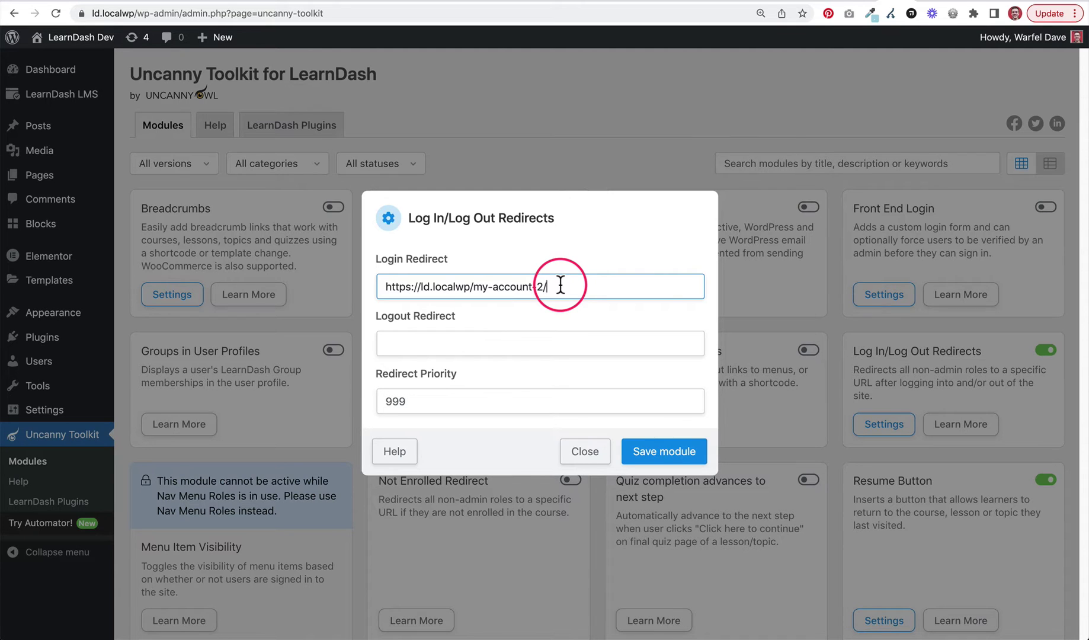
{"action": "left_click", "coordinate": [469, 341]}
{"action": "type", "text": "https://ld.localwp/my-account-2/"}
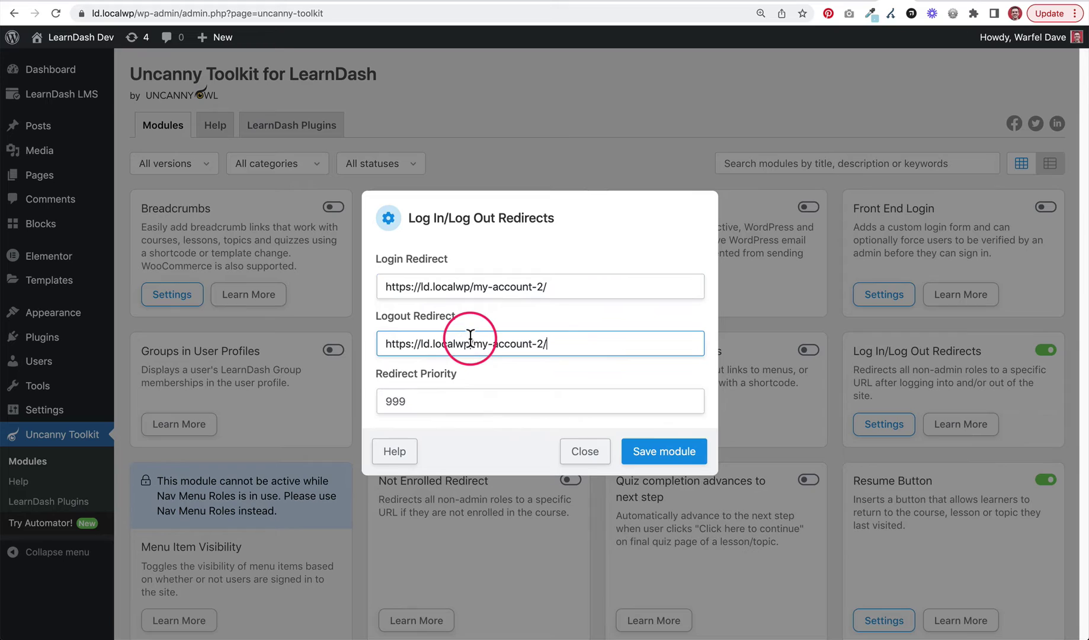
{"action": "left_click_drag", "start_coordinate": [544, 343], "coordinate": [480, 343]}
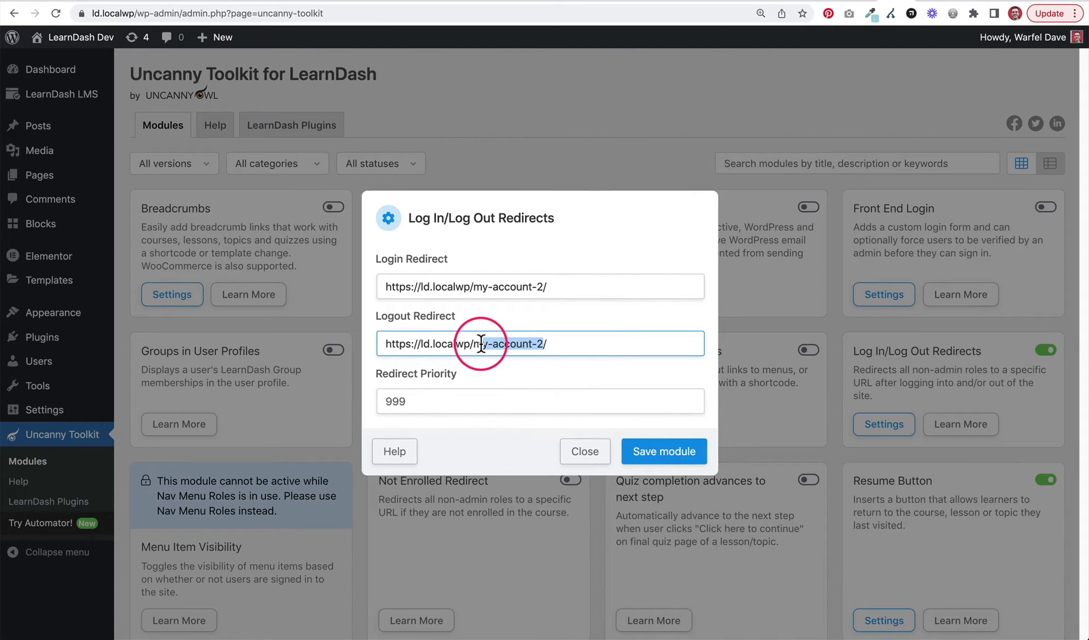
{"action": "key", "text": "BackSpace"}
{"action": "key", "text": "BackSpace"}
{"action": "type", "text": "al"}
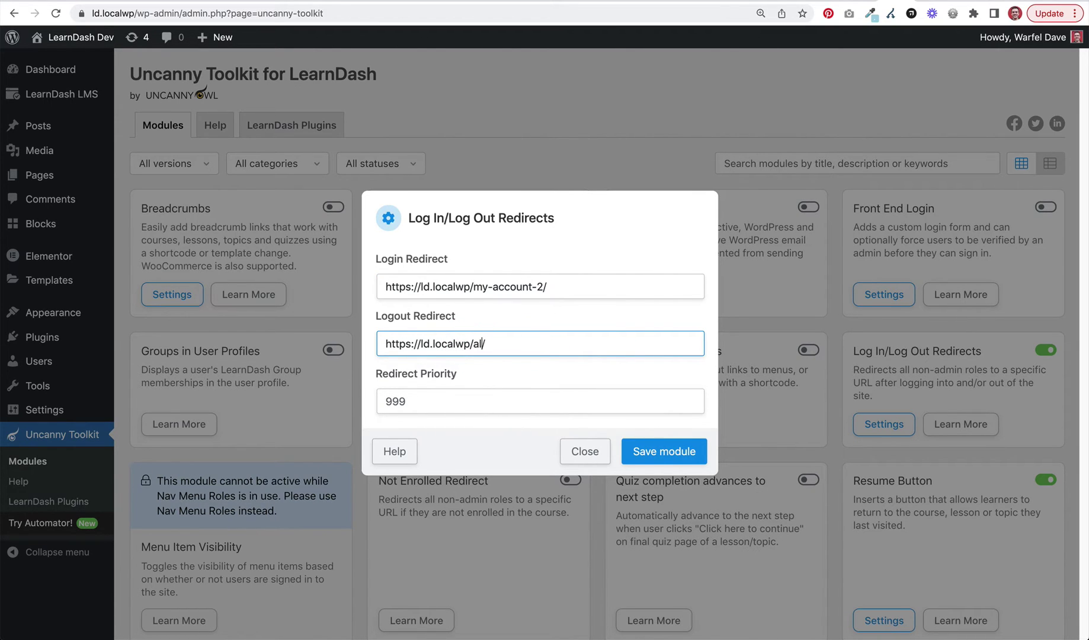
{"action": "type", "text": "l-courses/"}
{"action": "left_click", "coordinate": [521, 312]}
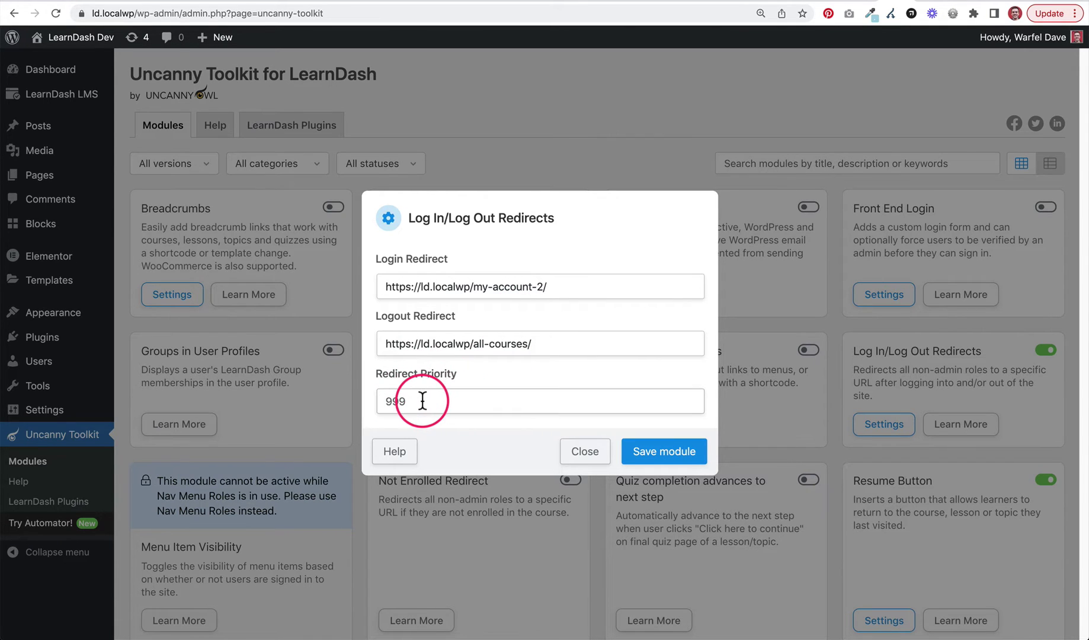
{"action": "left_click", "coordinate": [446, 397]}
{"action": "left_click", "coordinate": [476, 373]}
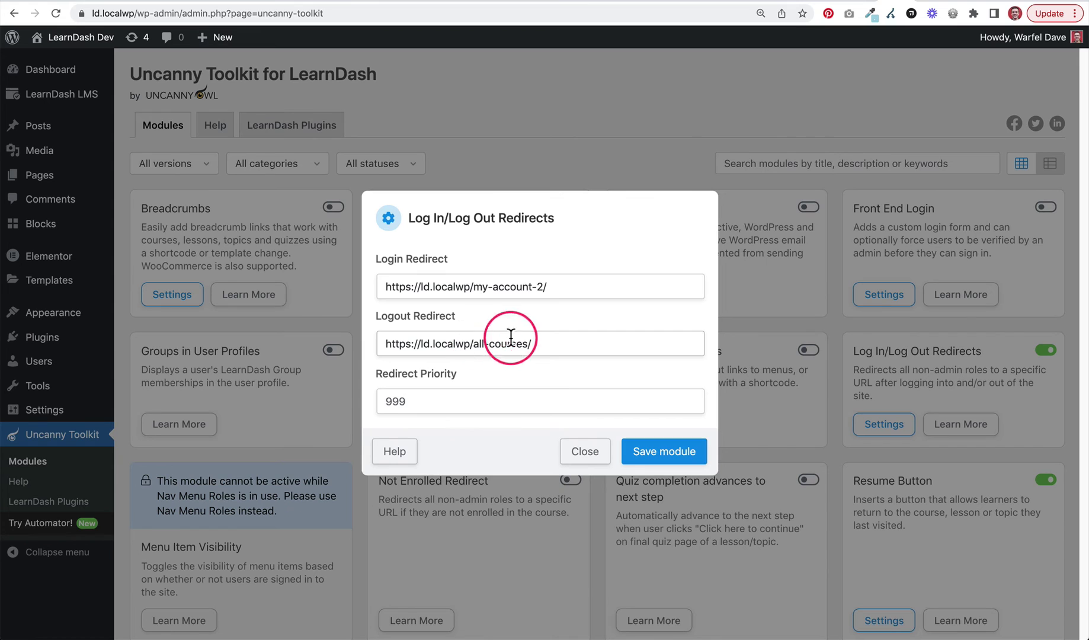
Save the Log In/Log Out Redirects module and get the 'Settings saved successfully' confirmation
{"action": "left_click", "coordinate": [658, 463]}
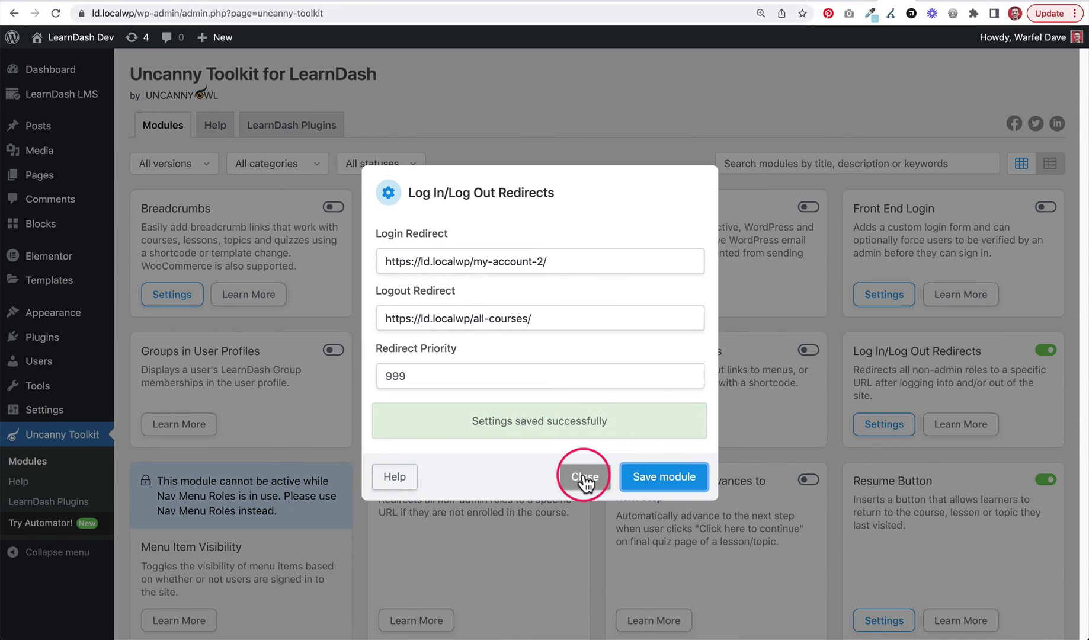
Close the settings and log in with the test subscriber's credentials, landing on /my-account-2/
{"action": "left_click", "coordinate": [584, 474]}
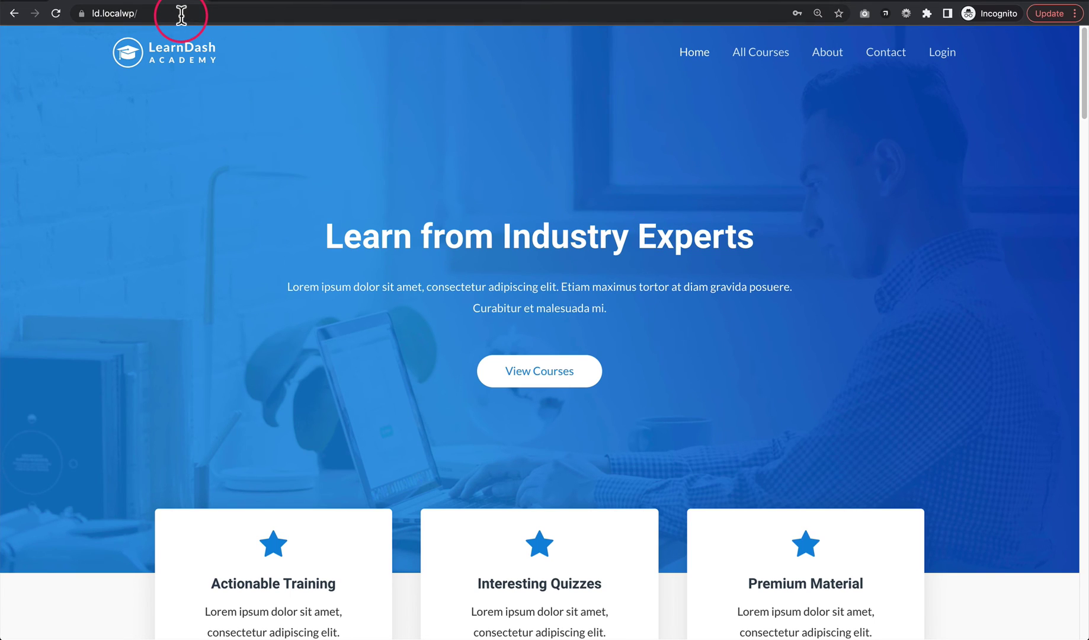
{"action": "left_click", "coordinate": [943, 52]}
{"action": "left_click", "coordinate": [413, 158]}
{"action": "type", "text": "dave"}
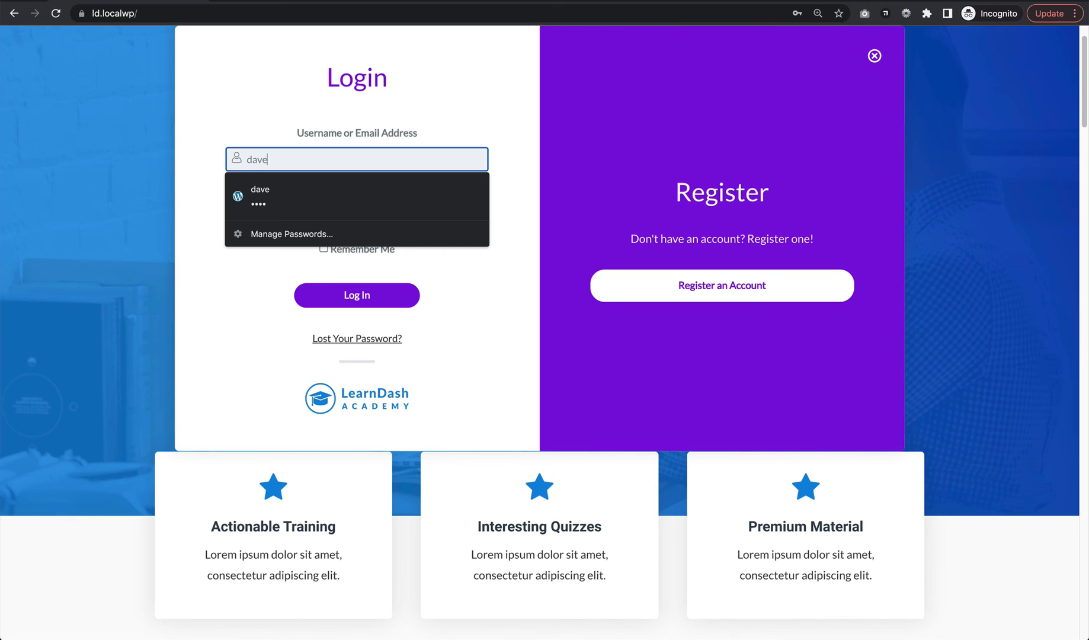
{"action": "key", "text": "BackSpace"}
{"action": "key", "text": "BackSpace"}
{"action": "key", "text": "BackSpace"}
{"action": "type", "text": "subs"}
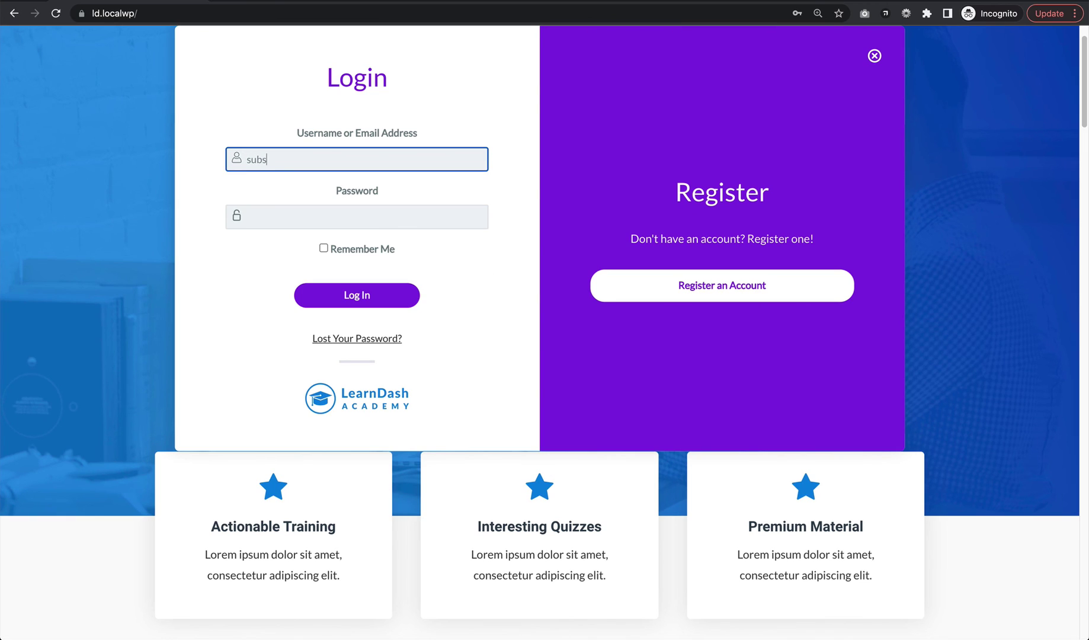
{"action": "type", "text": "criber"}
{"action": "key", "text": "Tab"}
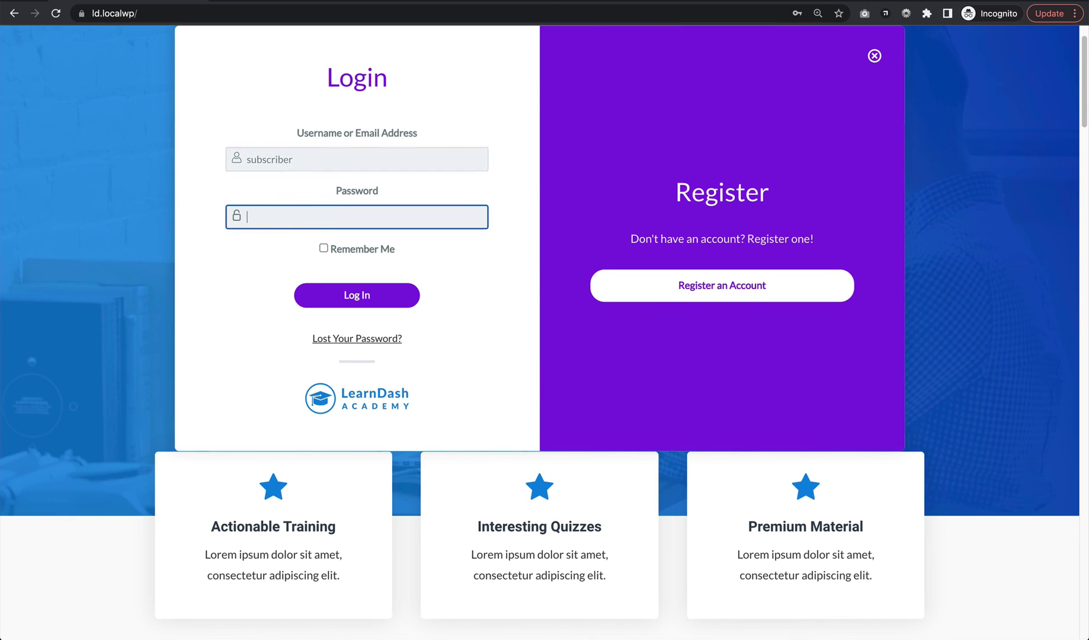
{"action": "type", "text": "subs"}
{"action": "left_click", "coordinate": [349, 297]}
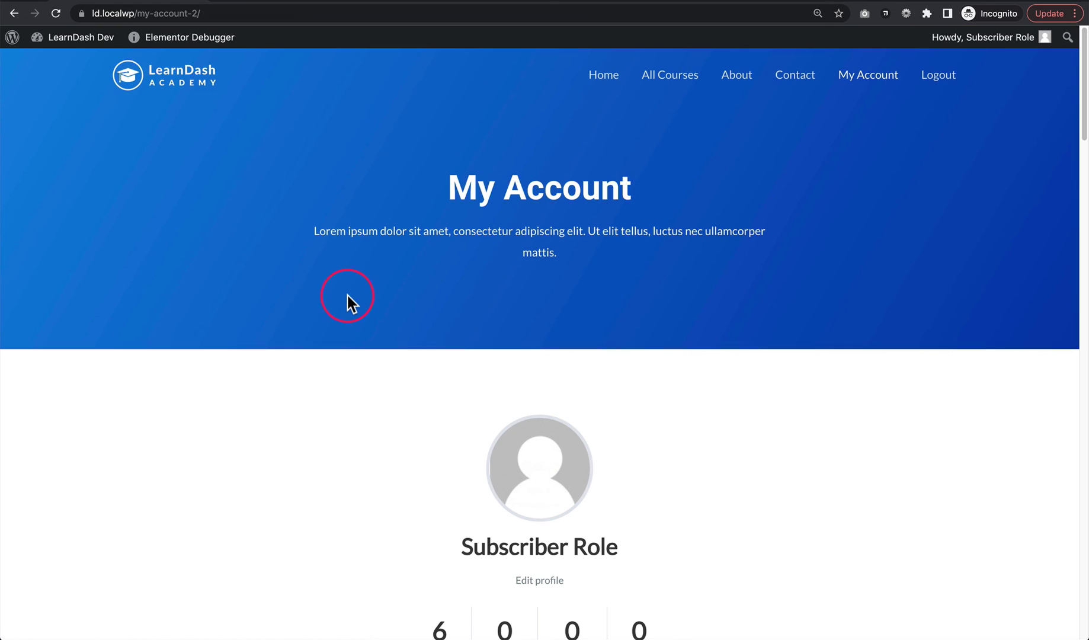
Log out from the My Account page and confirm it lands on /all-courses/
{"action": "scroll", "coordinate": [714, 298], "scroll_direction": "down", "scroll_amount": 5}
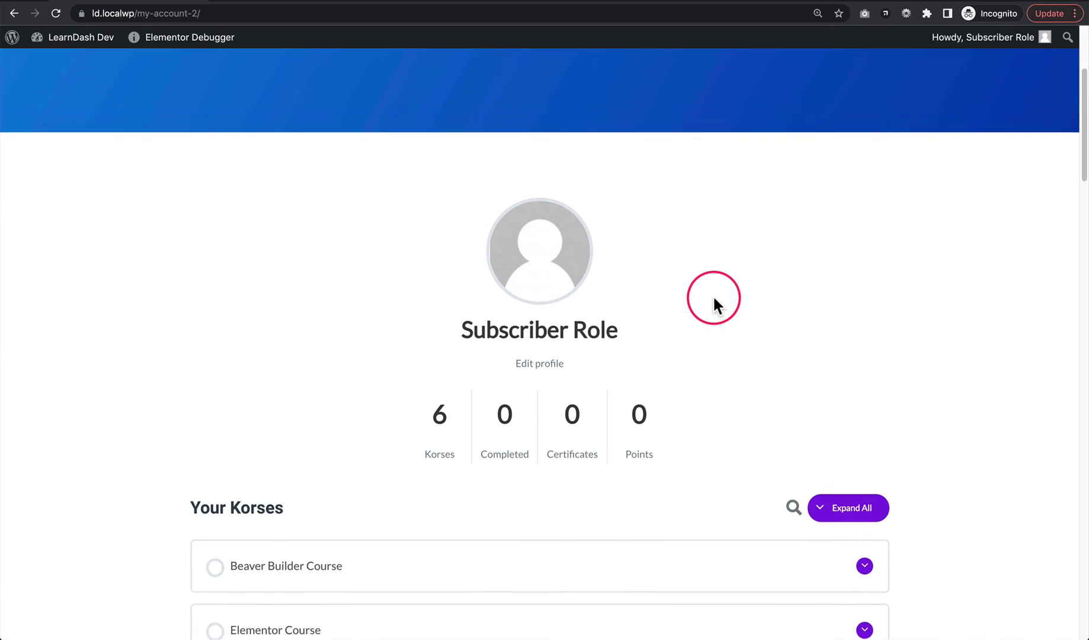
{"action": "scroll", "coordinate": [714, 298], "scroll_direction": "up", "scroll_amount": 5}
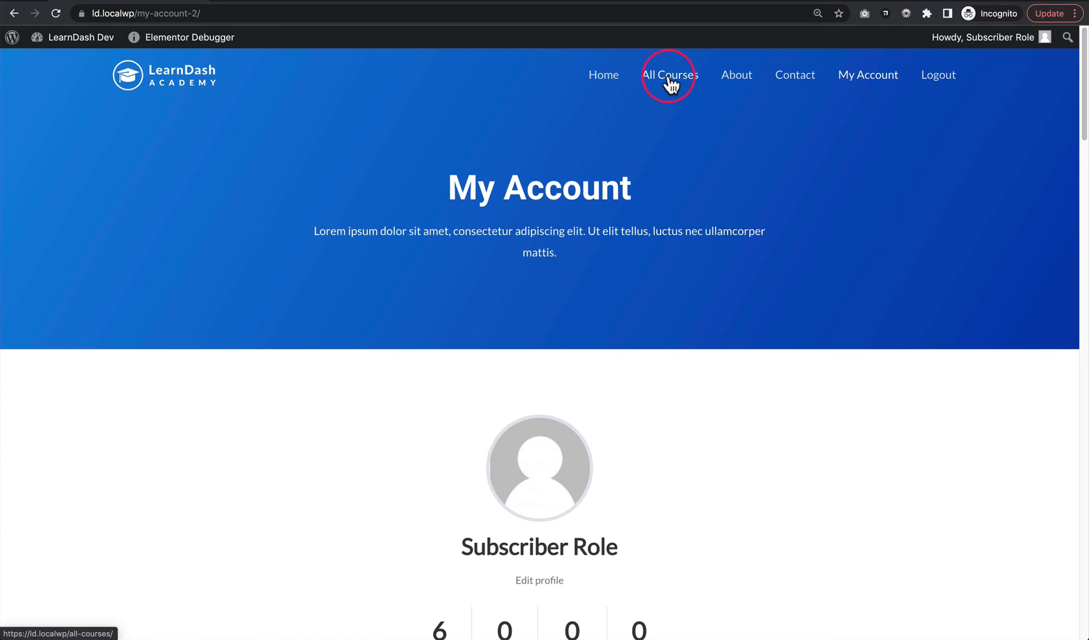
{"action": "left_click", "coordinate": [939, 82]}
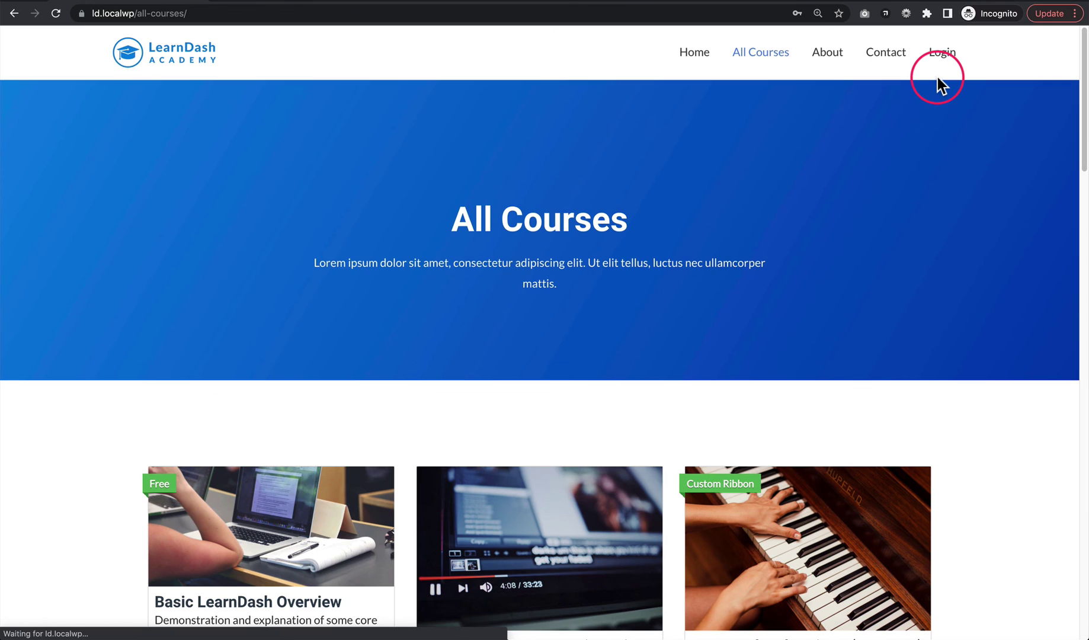